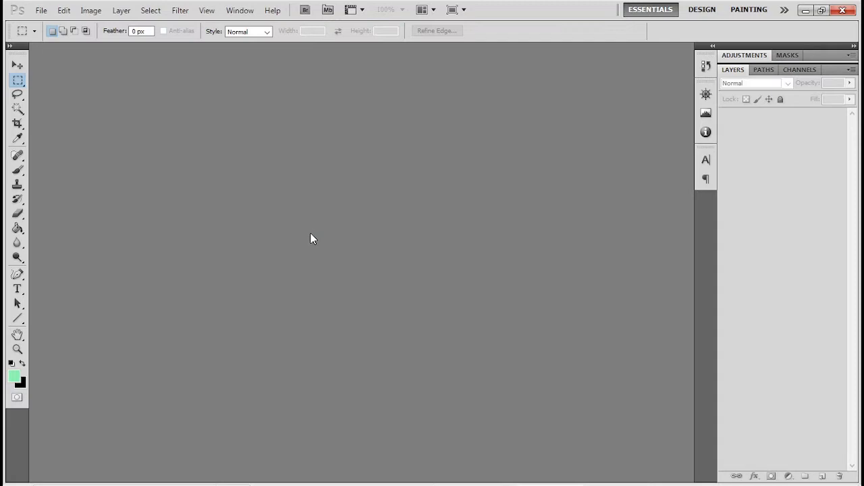
Switch to Firefox and examine the bleed comparison image and the cut-line and safety-line diagram in the print bleed article.
click(41, 10)
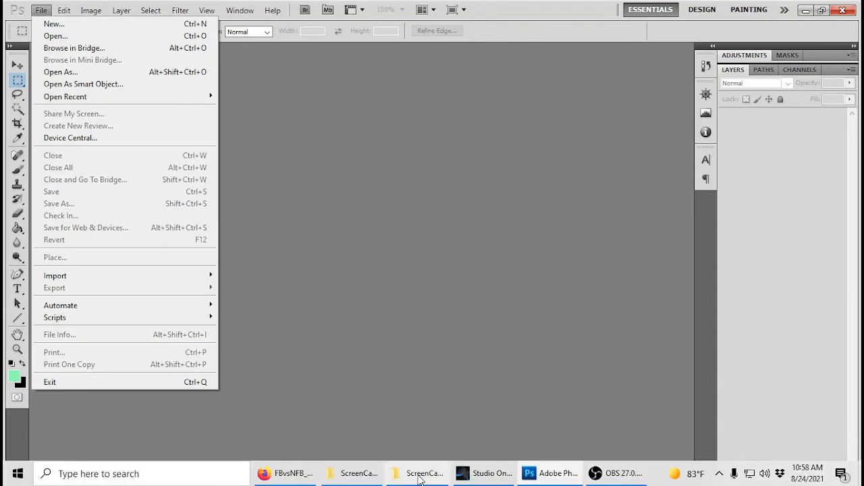
click(404, 414)
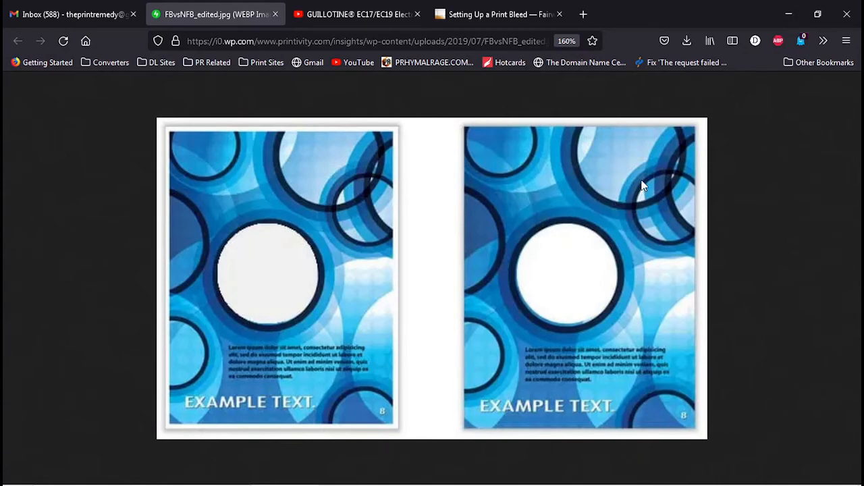
click(352, 14)
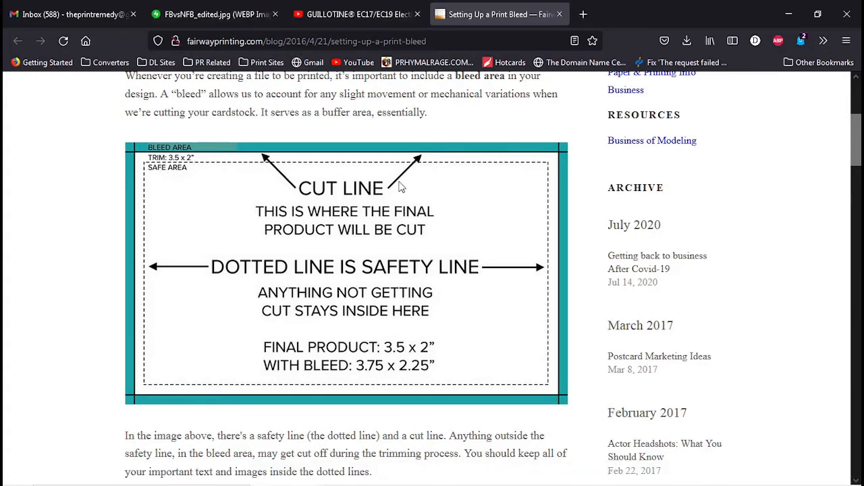
Switch back to Photoshop and start a new document 3.5 inches wide and 2 inches high at 300 pixels/inch.
mouse_move(545, 460)
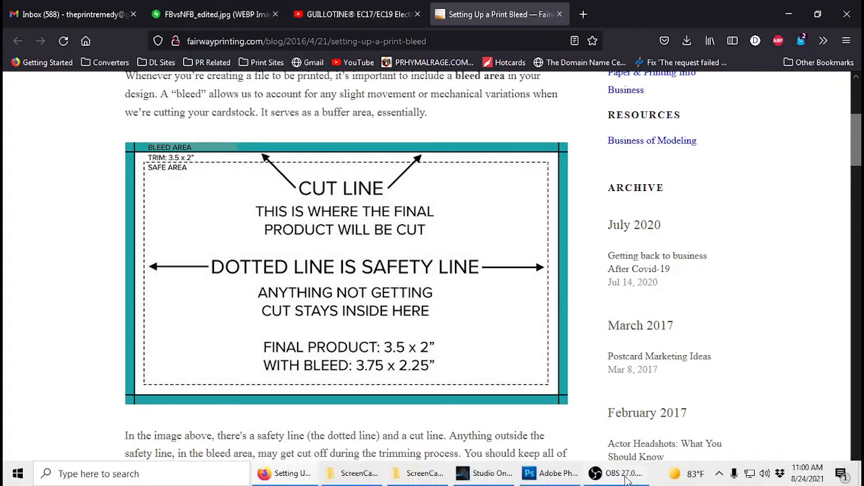
click(552, 474)
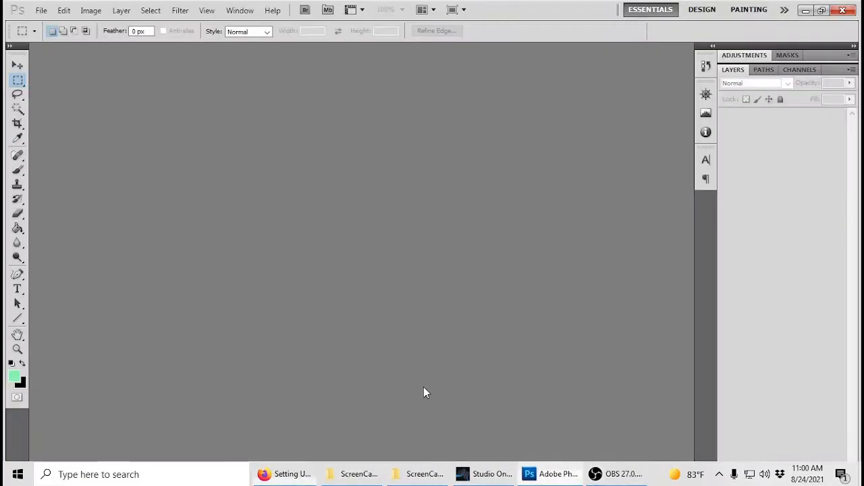
click(41, 10)
click(51, 23)
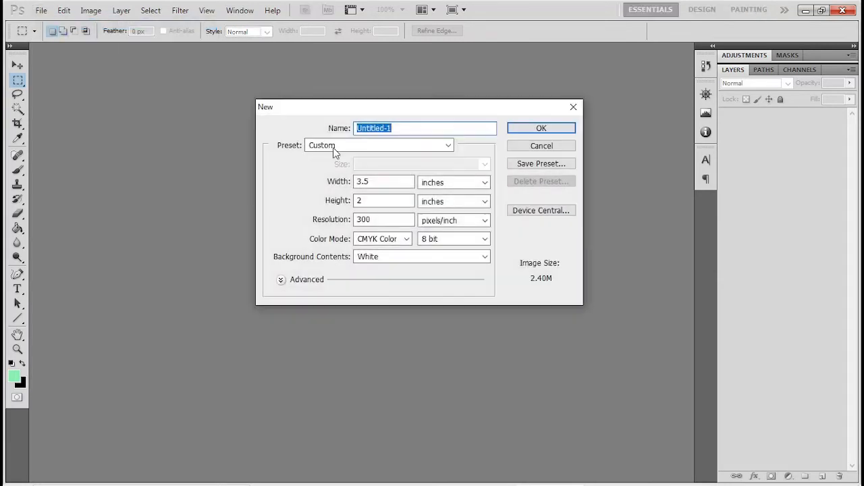
click(390, 181)
double_click(394, 181)
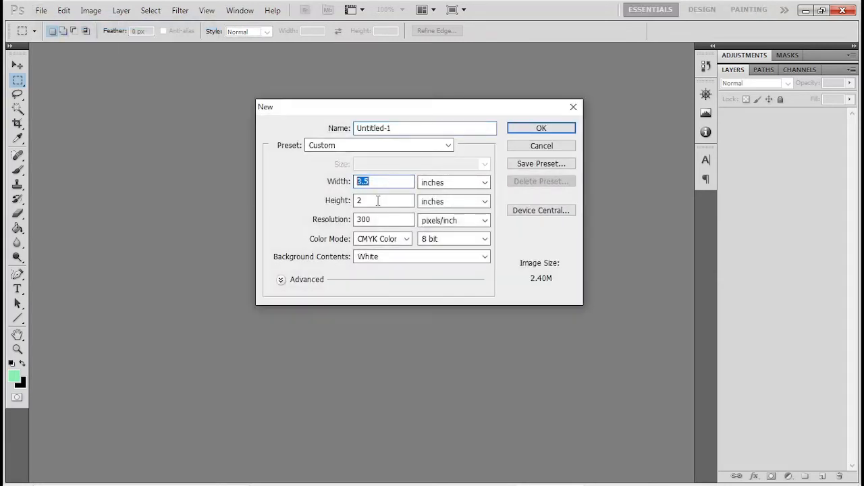
double_click(377, 200)
double_click(385, 219)
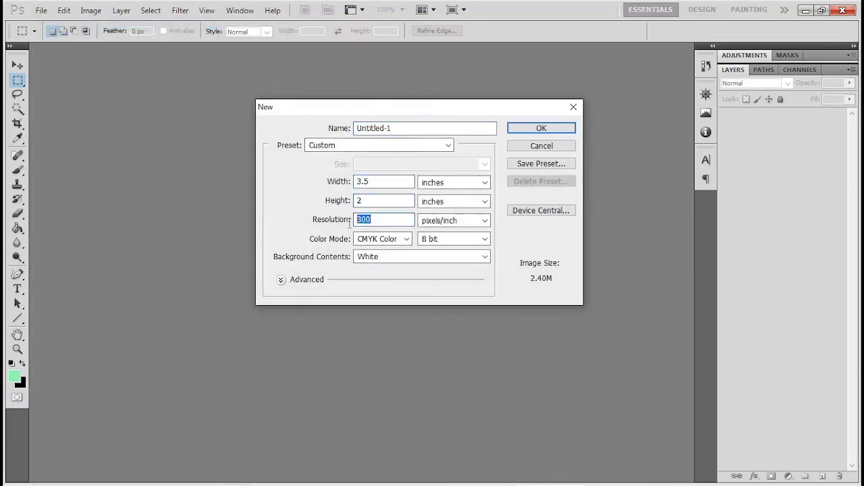
click(390, 219)
double_click(375, 220)
drag(387, 220, 380, 220)
Choose CMYK Color as the new document's color mode and create the document.
click(405, 240)
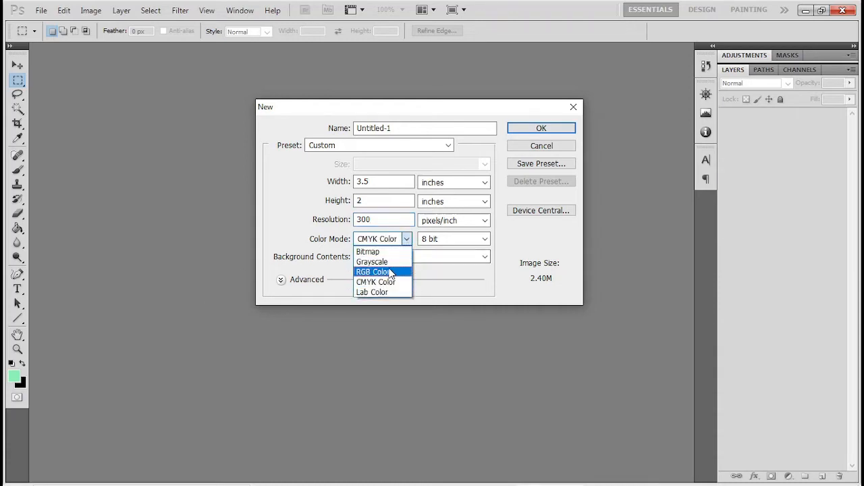
click(390, 268)
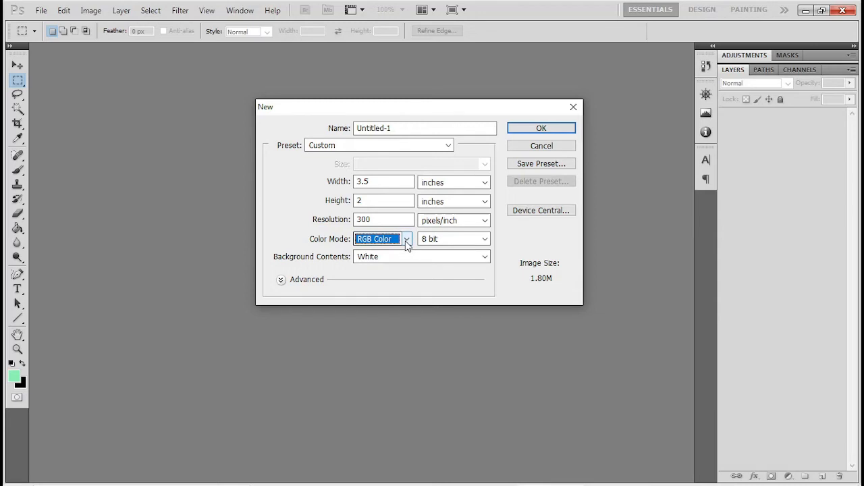
click(407, 240)
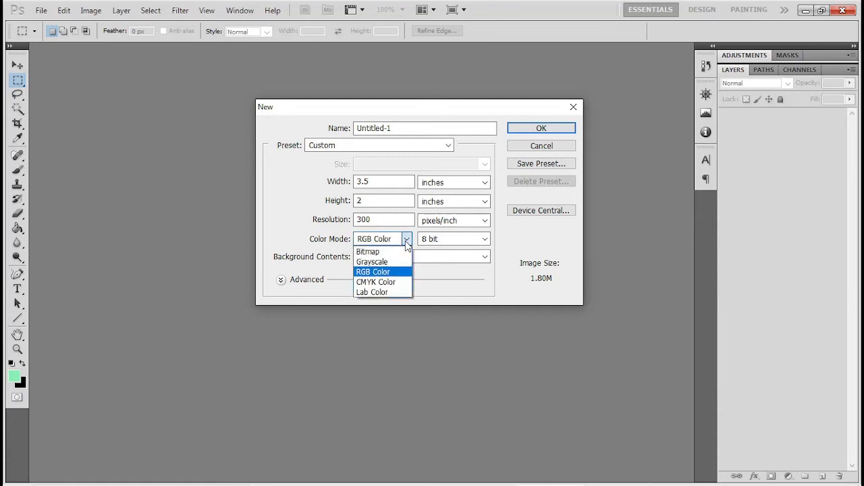
click(395, 283)
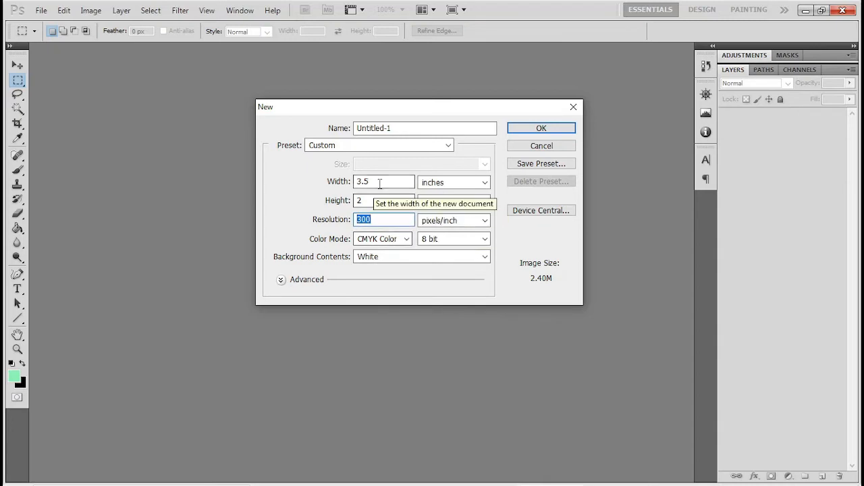
click(539, 129)
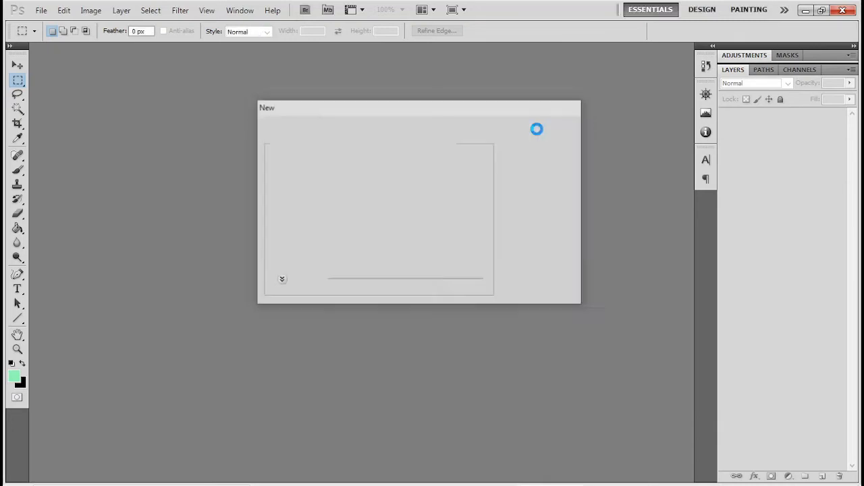
Place horizontal guides along the canvas's upper and lower edges and vertical guides along its two side edges.
drag(272, 63, 272, 139)
drag(280, 61, 282, 395)
drag(36, 336, 140, 318)
drag(35, 318, 582, 282)
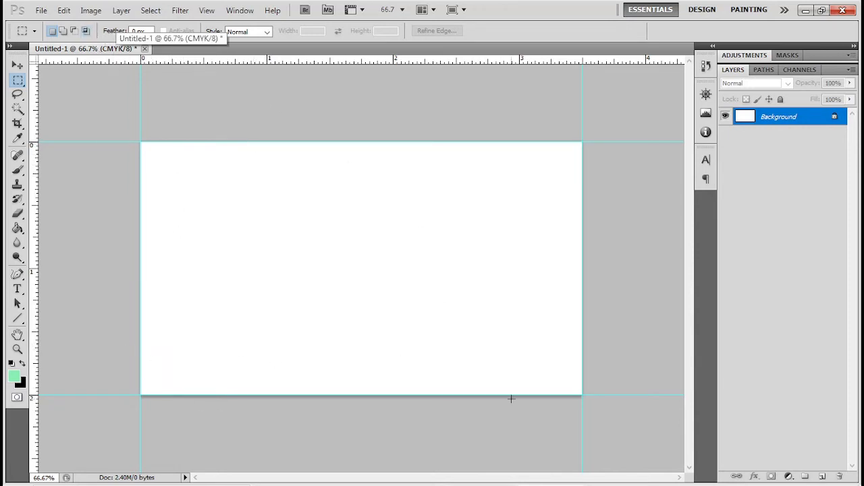
Enlarge the canvas to 3.75 by 2.25 inches from the center anchor to add a bleed border.
click(90, 11)
click(131, 117)
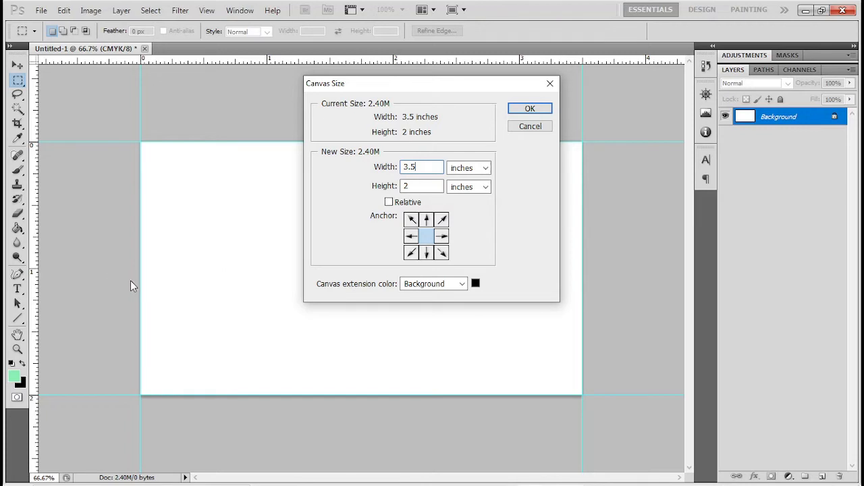
click(415, 184)
drag(419, 168, 401, 168)
text(75)
click(428, 187)
text(.25)
click(518, 108)
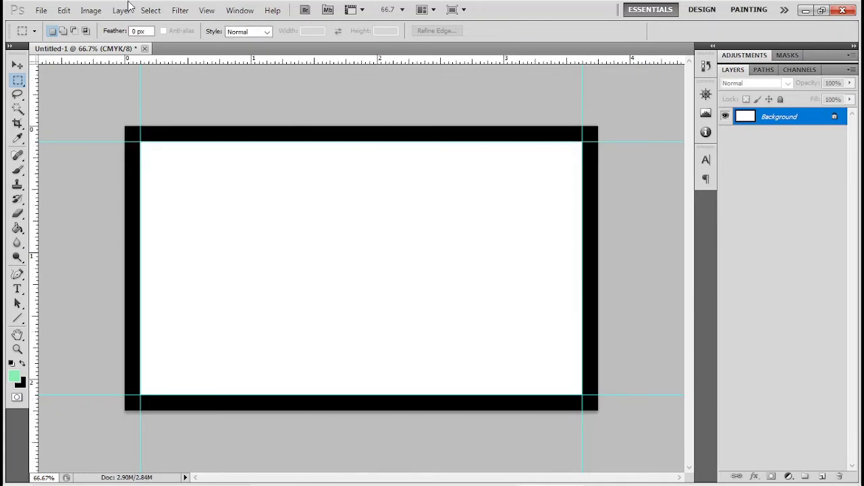
Float the card document in its own window, enlarge it to show the whole canvas, and open the BigRons_bizcard_BACK image.
mouse_move(88, 50)
mouse_down()
mouse_move(95, 66)
mouse_move(85, 58)
mouse_up()
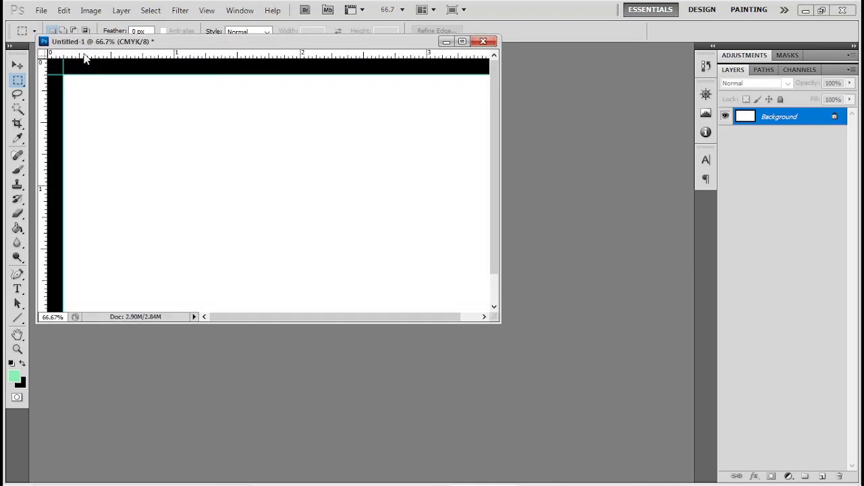
drag(498, 343, 560, 415)
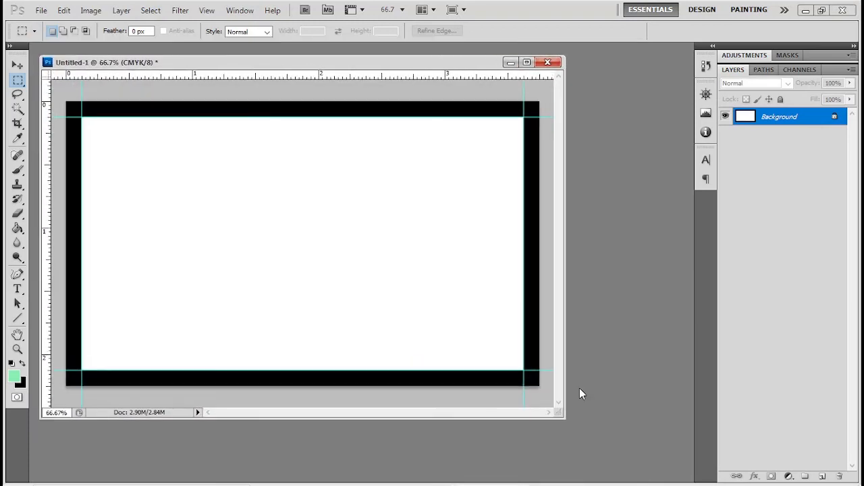
key(ctrl+o)
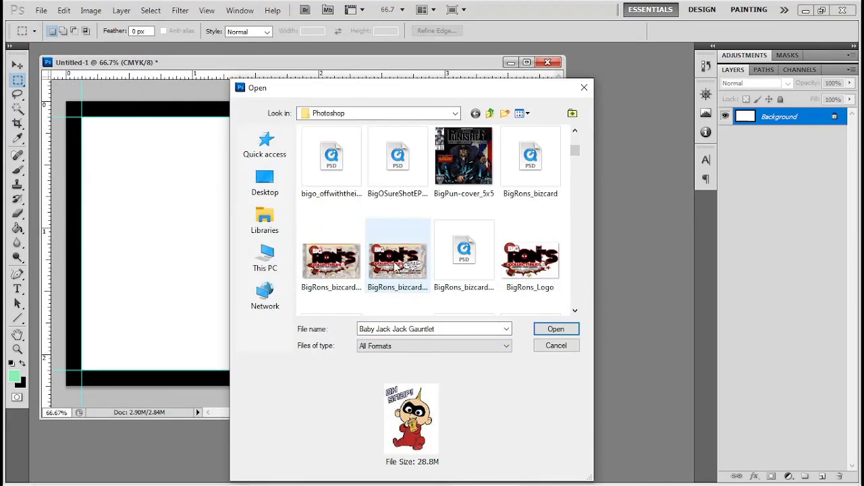
click(404, 263)
click(353, 269)
click(401, 264)
click(347, 265)
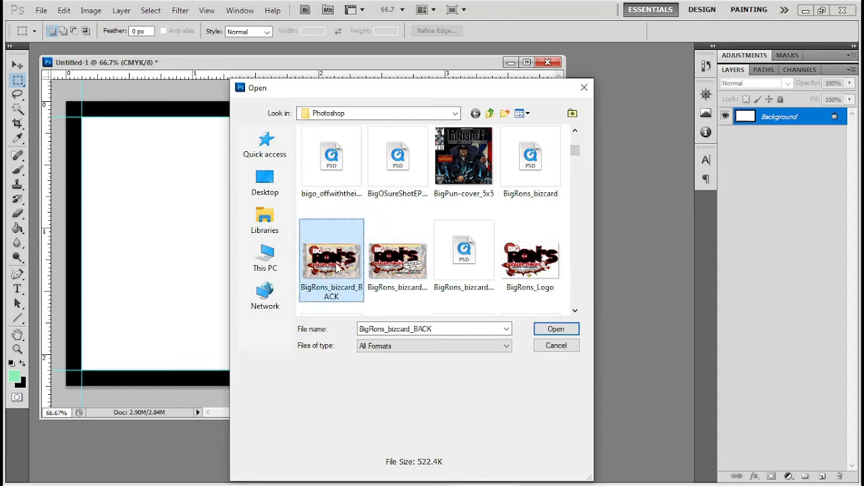
click(400, 265)
click(344, 266)
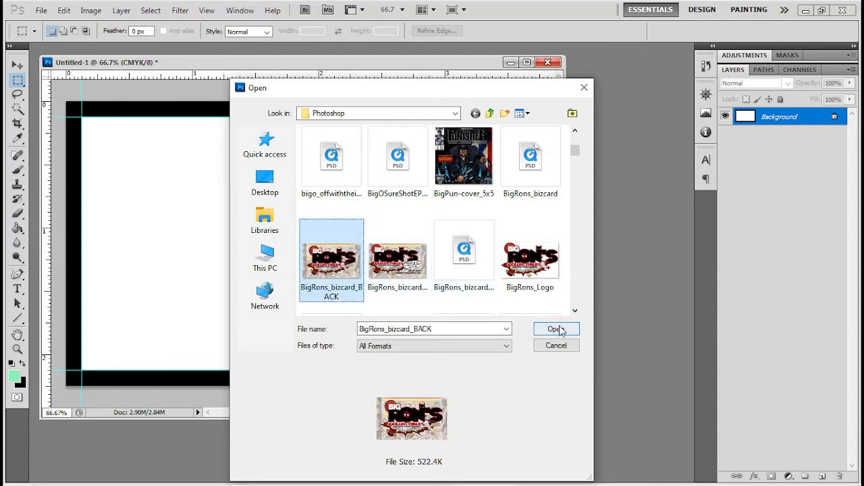
click(557, 330)
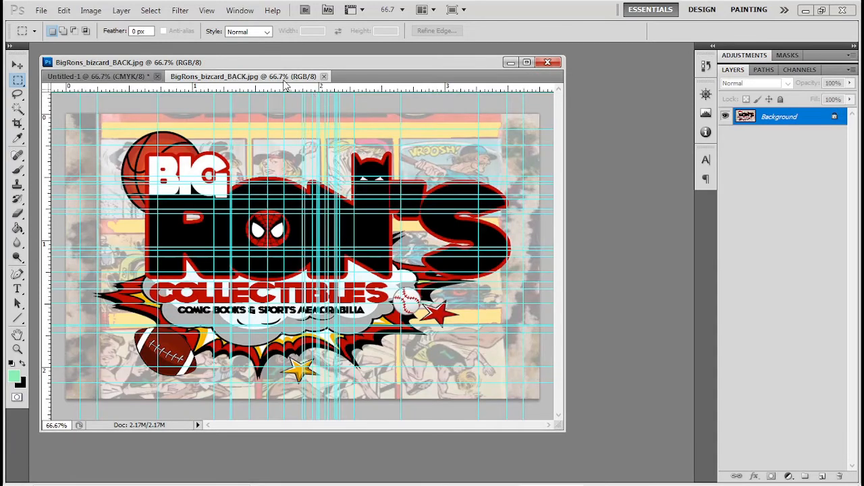
Copy the BigRons_bizcard_BACK artwork into the card document, align it to fill the canvas, and close the source image.
drag(280, 79, 365, 163)
key(v)
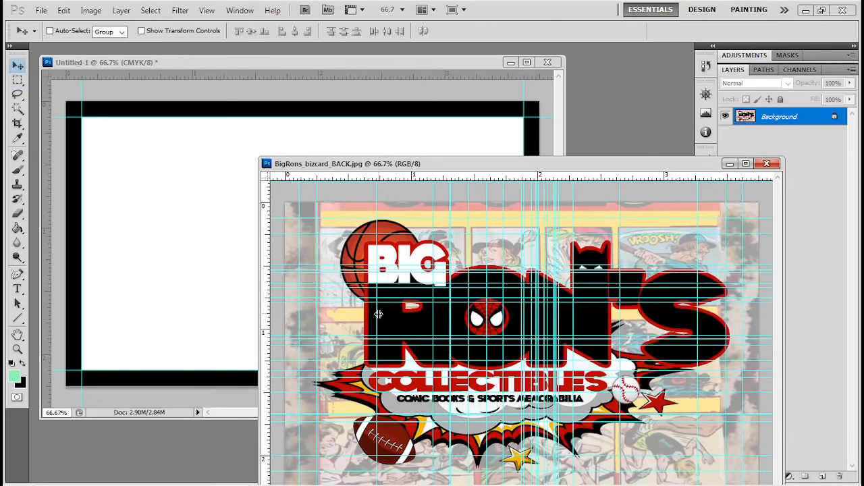
drag(408, 330, 196, 256)
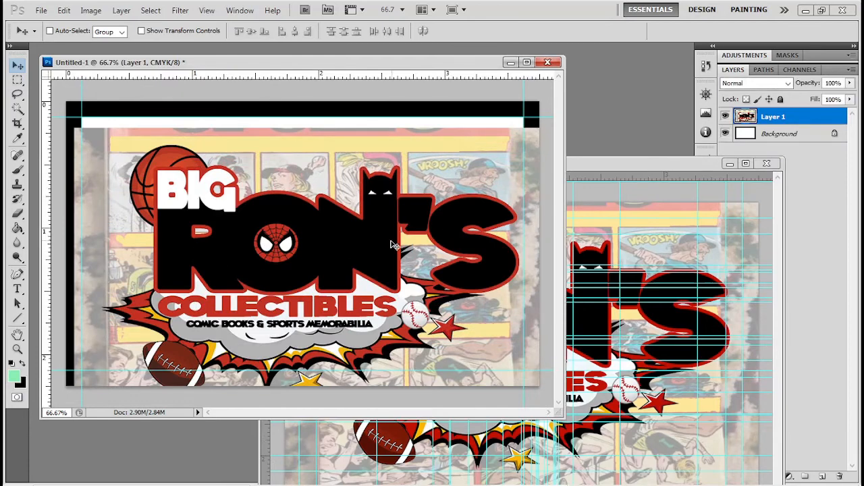
drag(392, 244, 373, 216)
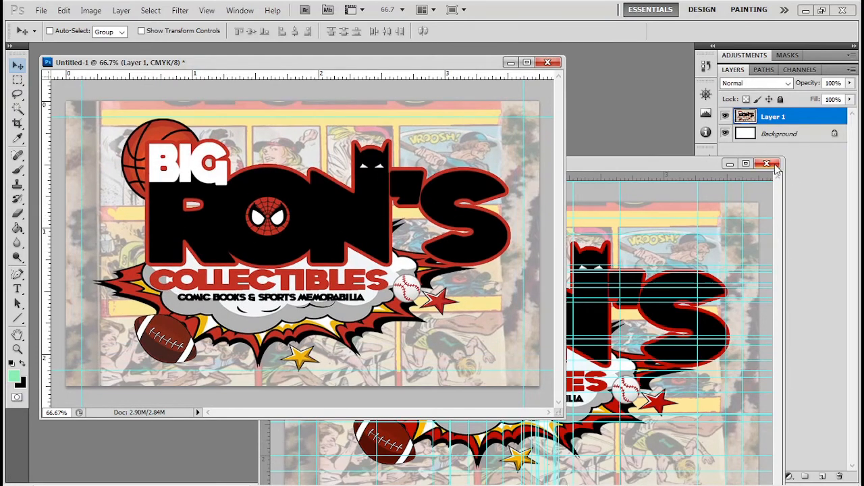
click(767, 164)
Outline the trim area inside the guides and the bleed strip along the card's upper edge with rectangular selections.
key(m)
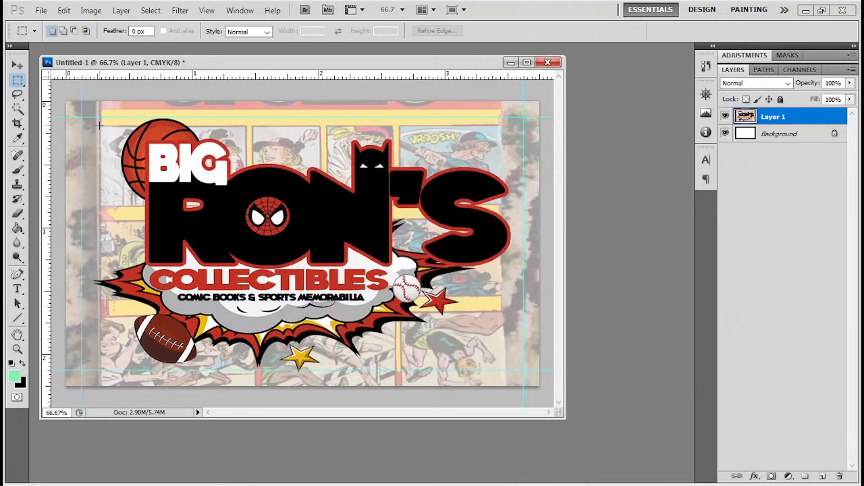
drag(272, 294, 523, 370)
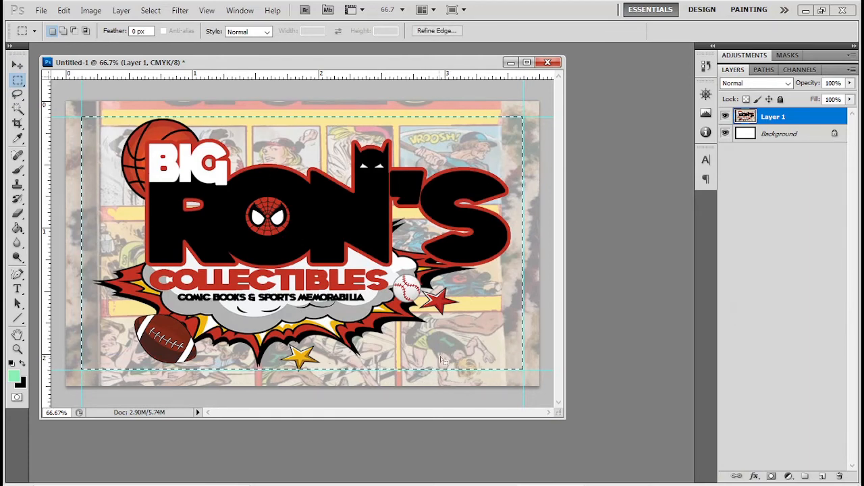
click(96, 110)
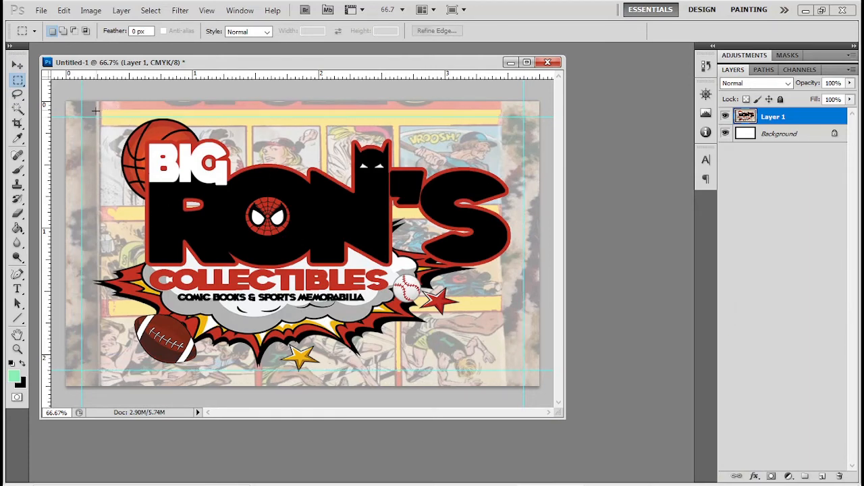
drag(471, 108, 544, 100)
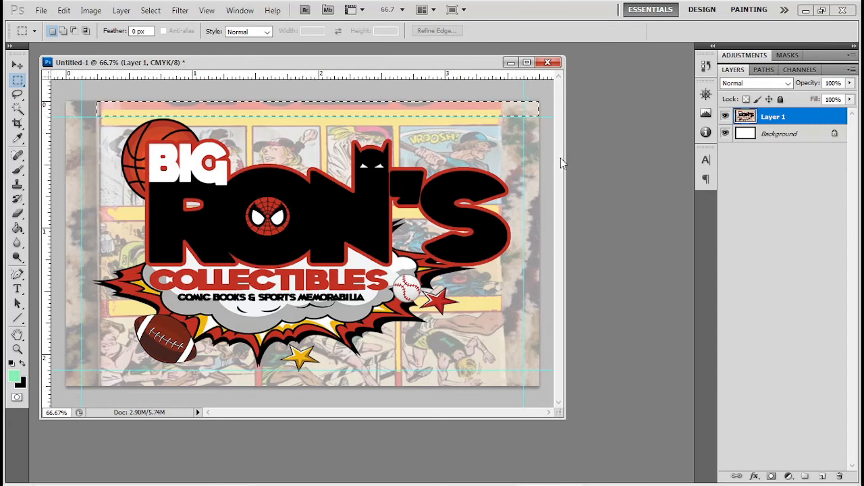
click(479, 225)
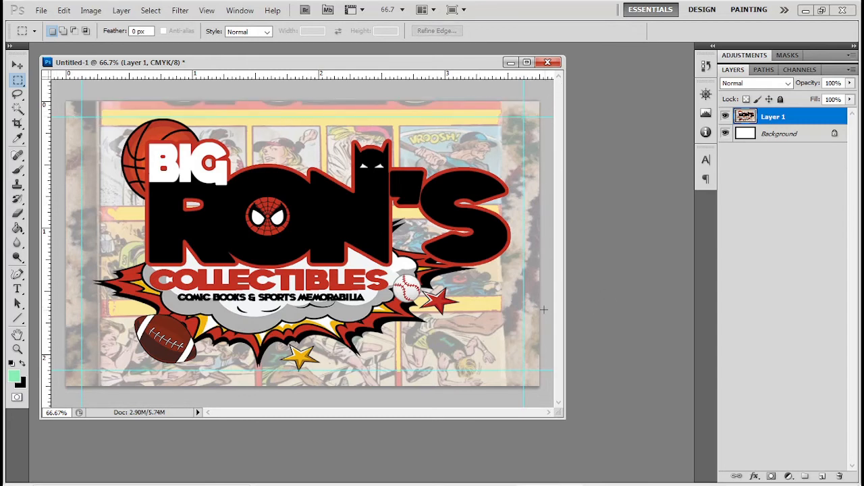
drag(58, 85, 544, 129)
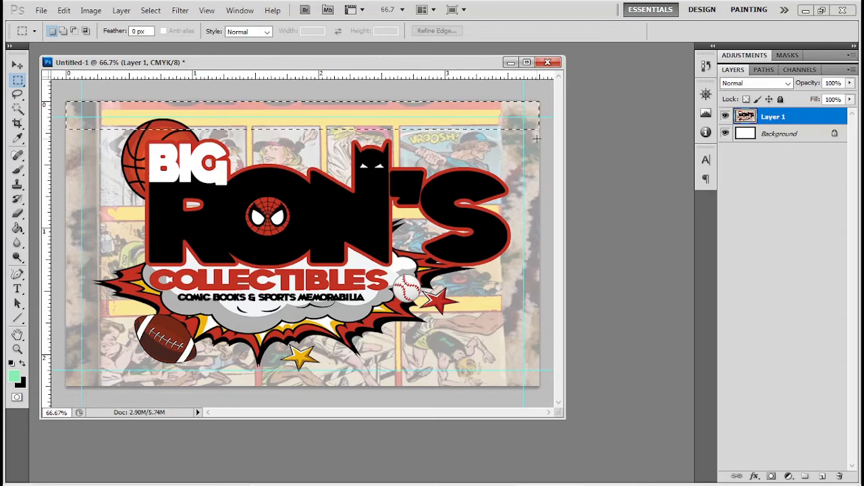
click(524, 123)
drag(493, 140, 82, 369)
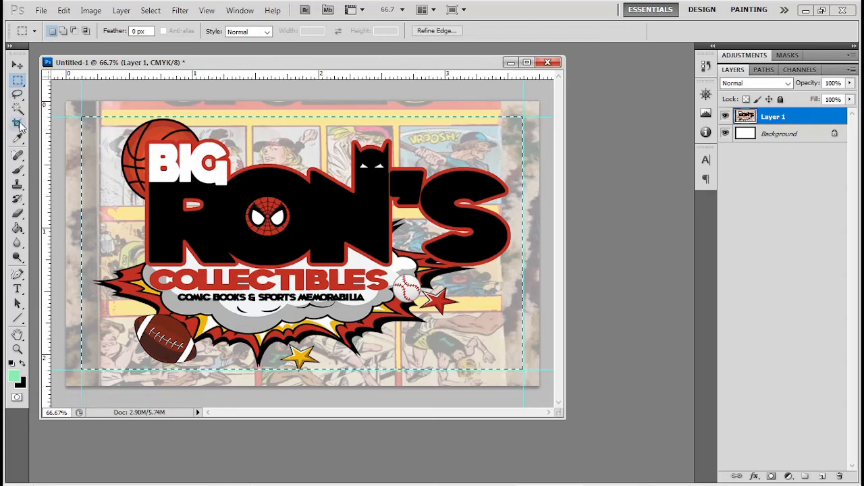
Crop the card to the trim area bounded by the four guides.
click(18, 123)
click(86, 116)
drag(85, 116, 523, 369)
click(18, 80)
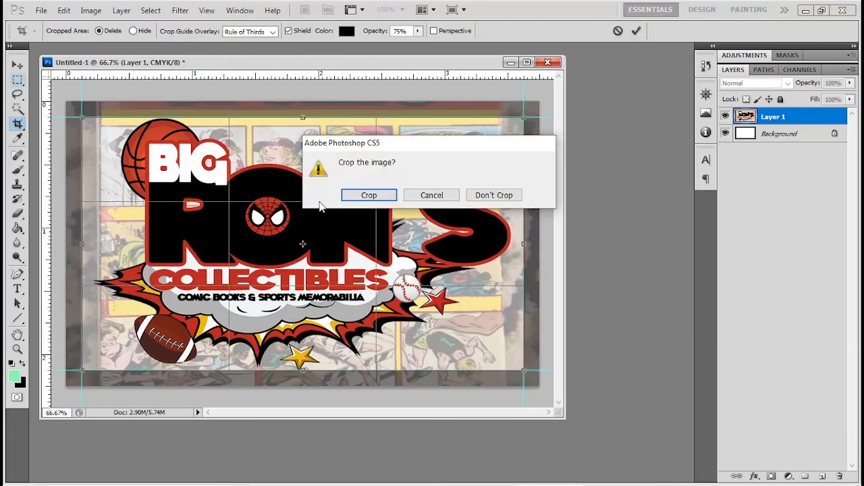
click(378, 199)
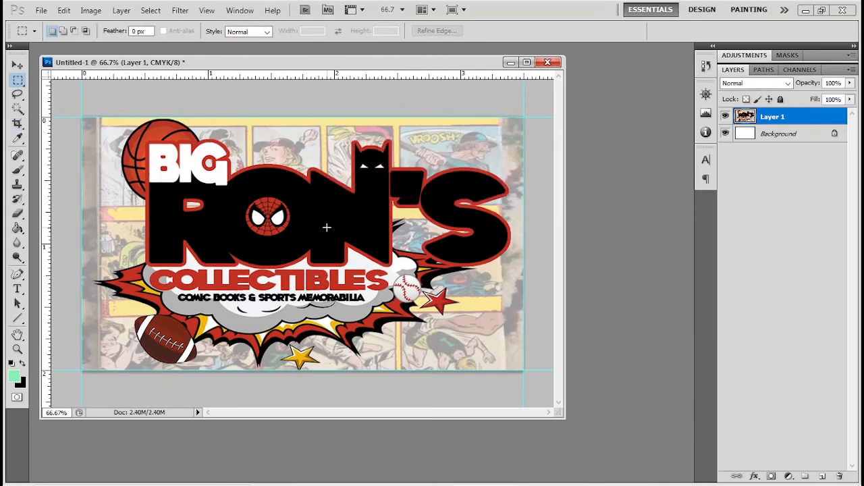
Undo the crop to the trim area and shift the document window slightly, keeping the whole canvas visible.
click(64, 10)
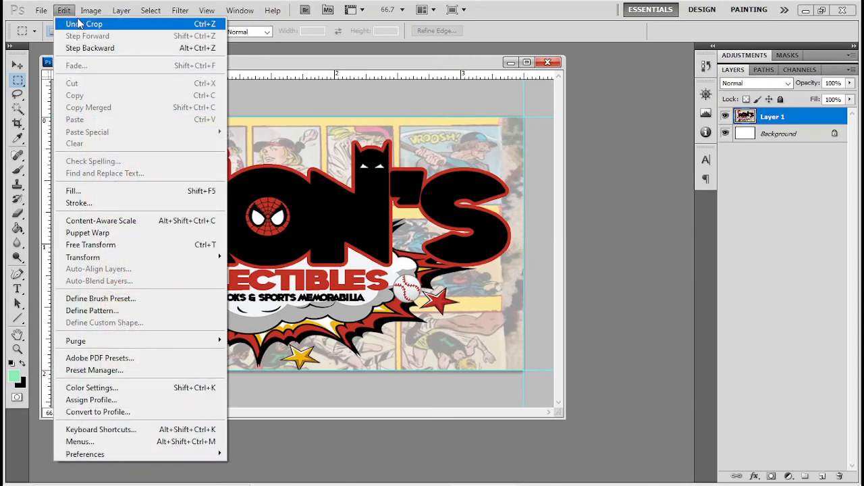
click(79, 25)
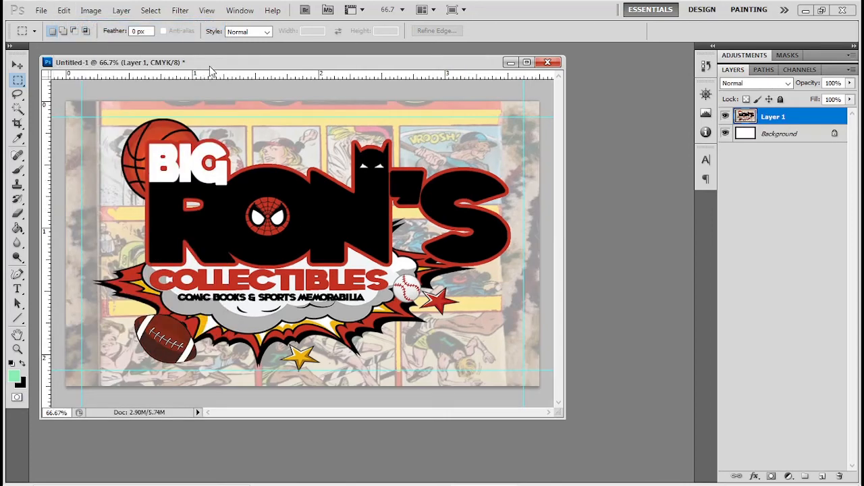
drag(209, 67, 242, 70)
drag(591, 419, 610, 440)
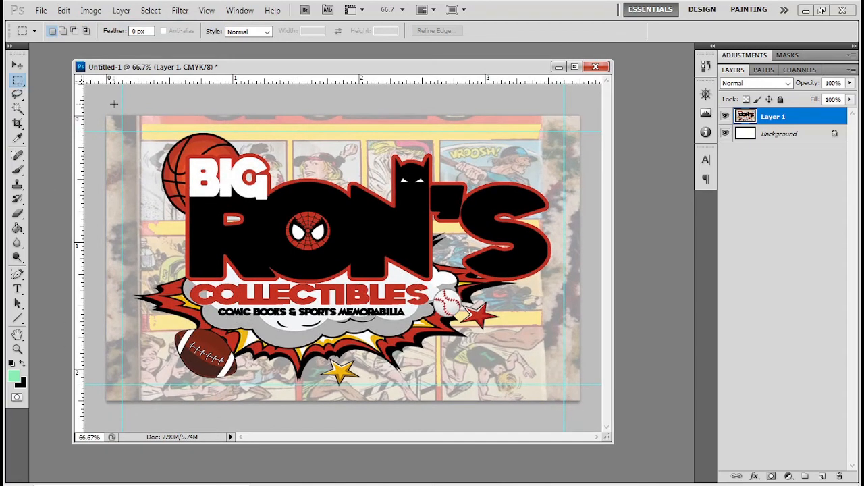
Fill the four bleed strips outside the trim guides with the black background color on Layer 1 and deselect.
drag(122, 116, 82, 400)
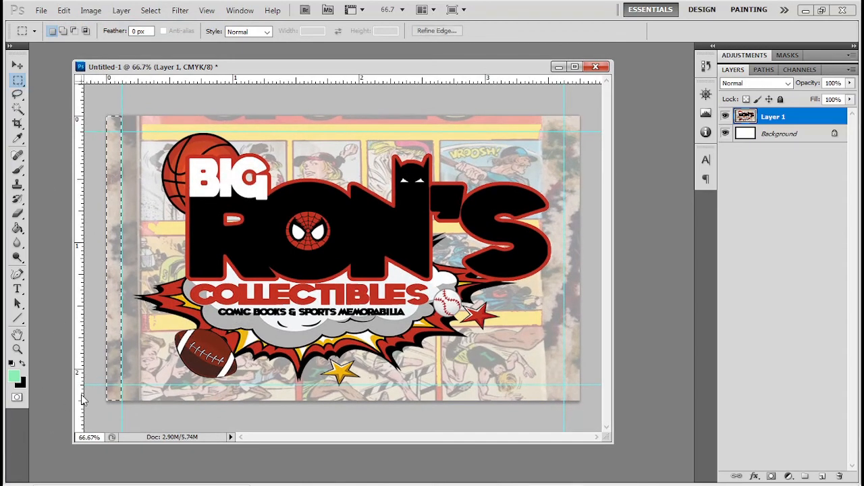
key(ctrl+BackSpace)
drag(116, 112, 628, 133)
key(ctrl+BackSpace)
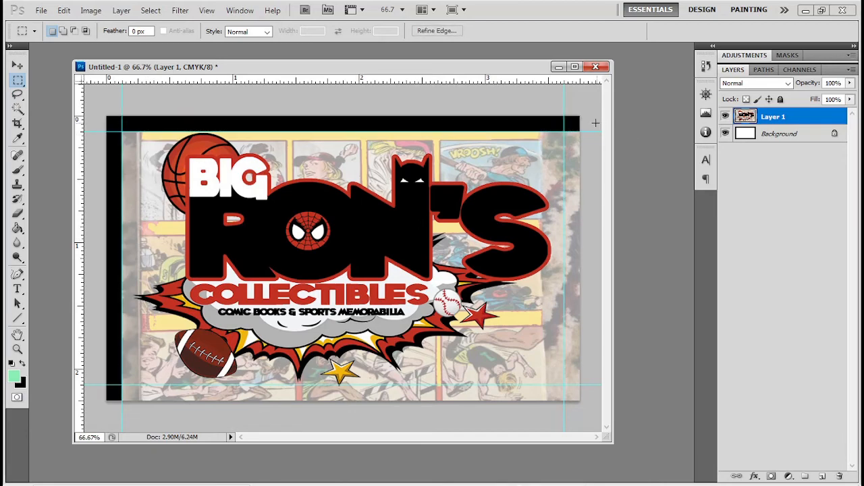
drag(565, 122, 582, 403)
key(ctrl+BackSpace)
key(ctrl+BackSpace)
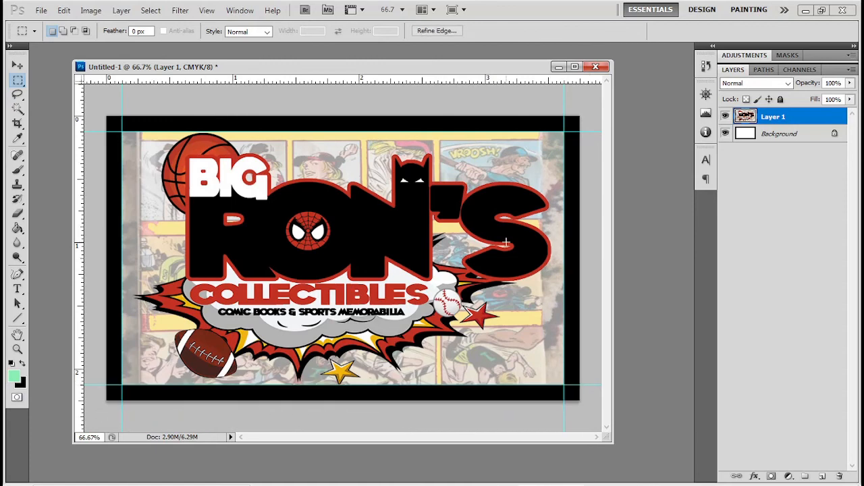
key(ctrl+d)
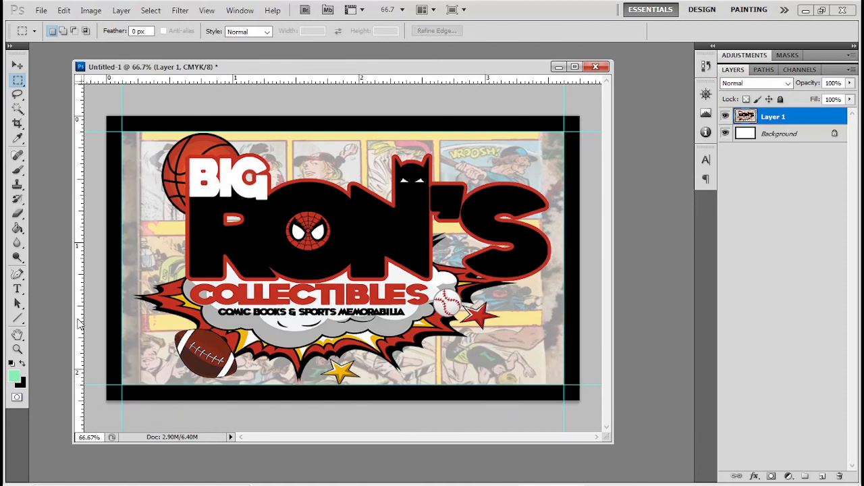
Set the foreground color to white and recolor the black bleed border with the Paint Bucket tool.
click(18, 228)
click(14, 378)
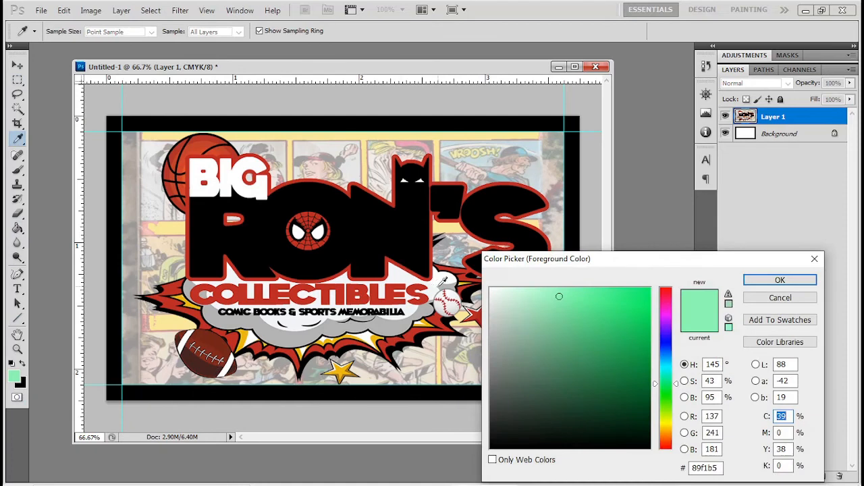
click(491, 290)
click(779, 280)
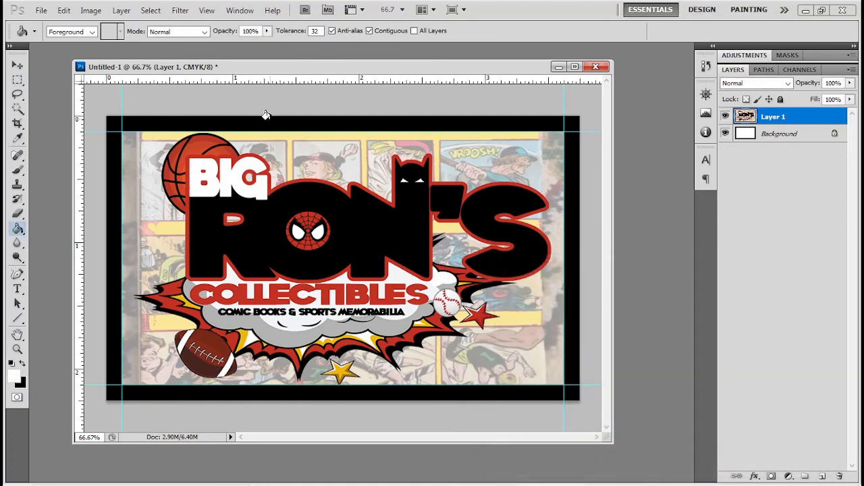
click(266, 115)
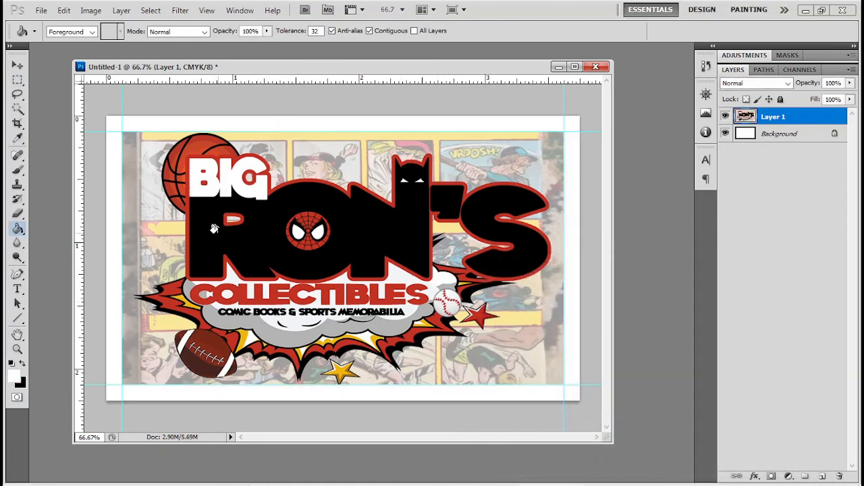
Outline parts of the white bleed along the card's left and right edges with rectangular selections.
click(18, 80)
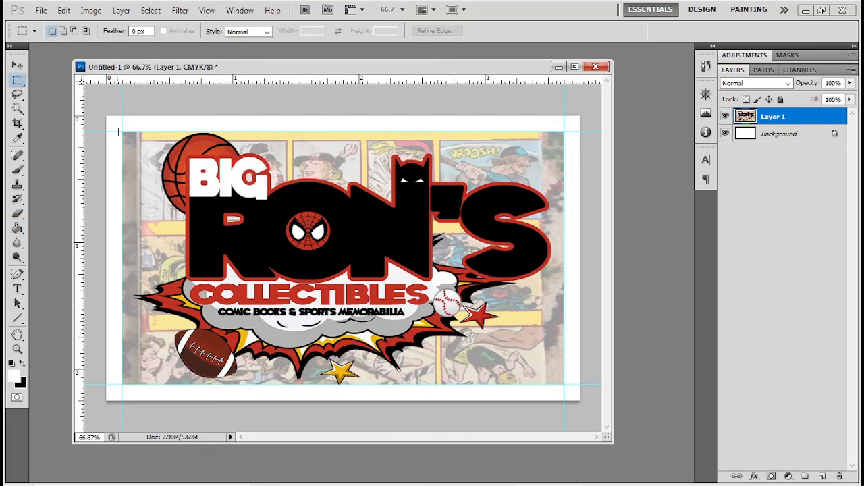
drag(102, 355, 118, 397)
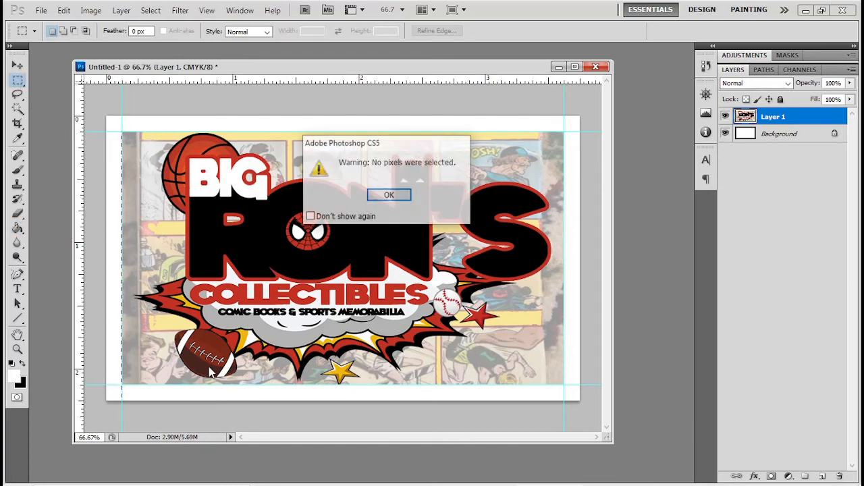
click(391, 196)
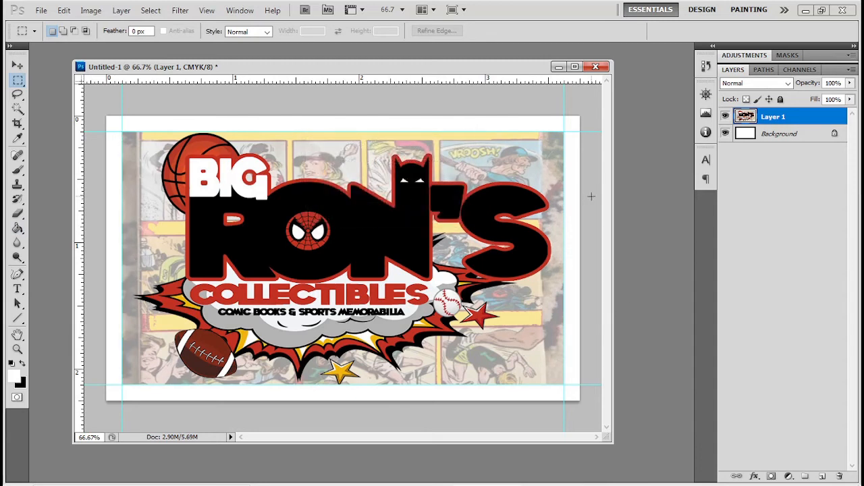
drag(591, 196, 559, 276)
click(318, 103)
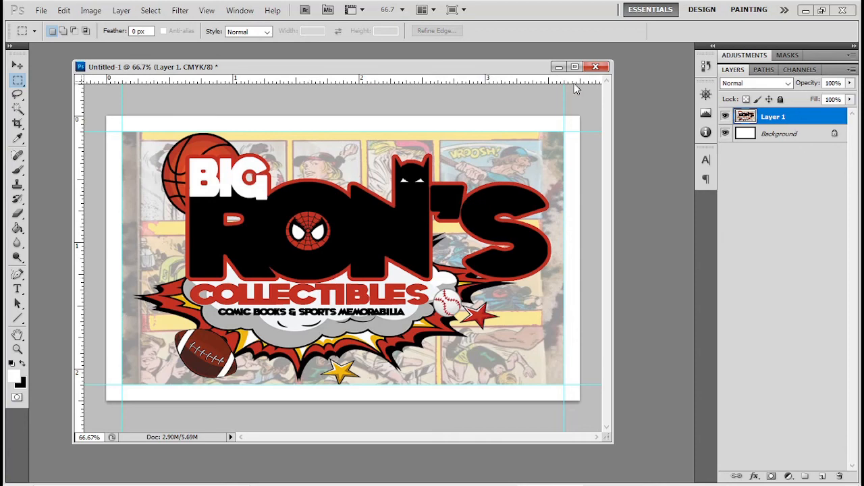
click(63, 10)
click(77, 25)
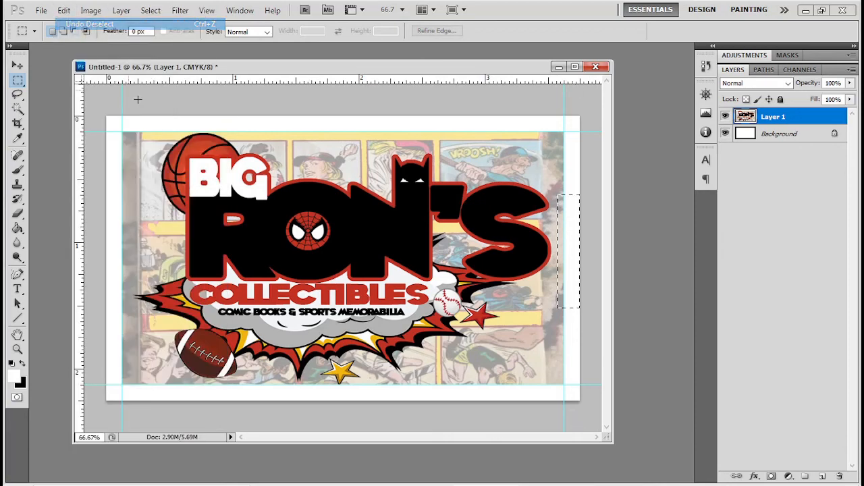
click(65, 10)
click(67, 11)
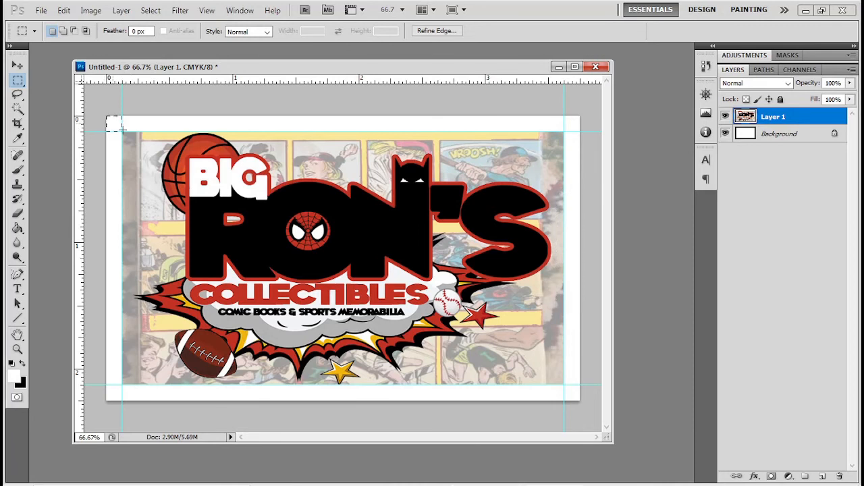
Outline the full canvas including the bleed, and the trim area inside the guides, with rectangular selections.
drag(122, 129, 584, 387)
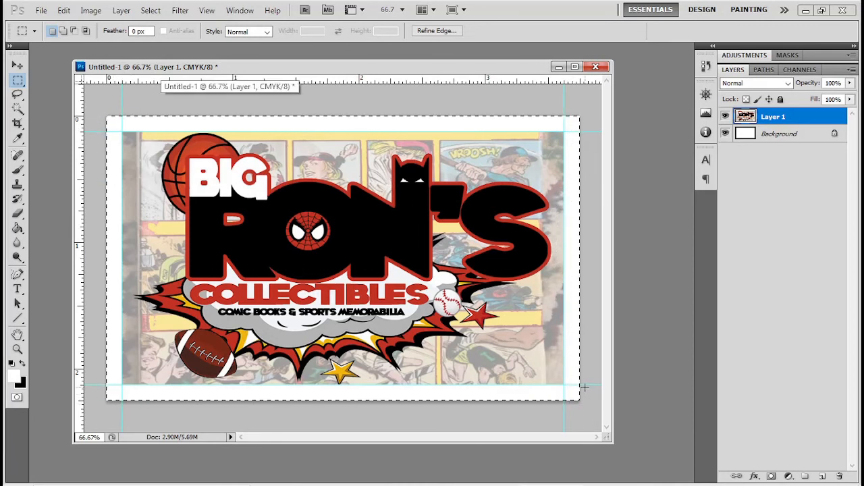
click(565, 365)
mouse_move(341, 349)
mouse_down()
mouse_move(112, 187)
mouse_move(125, 117)
mouse_move(122, 135)
mouse_up()
click(138, 122)
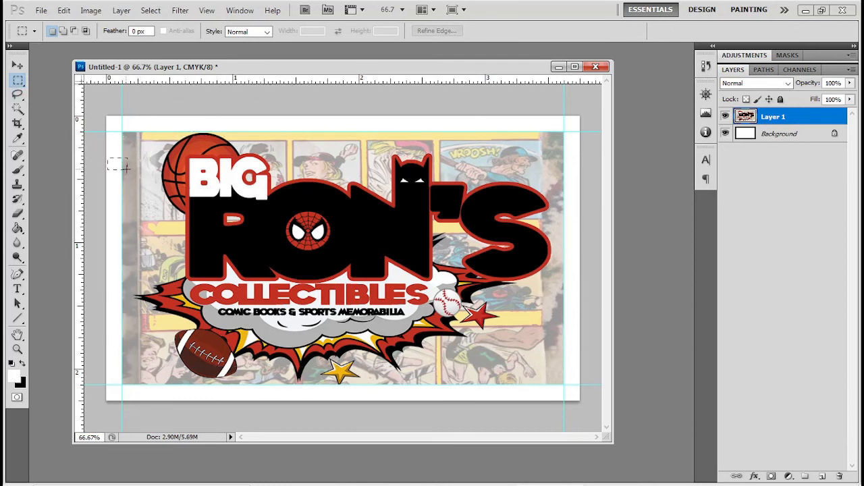
Add safe-margin guides inside the left and upper trim guides, using a bleed-wide selection as the spacer, and deselect.
drag(125, 168, 135, 200)
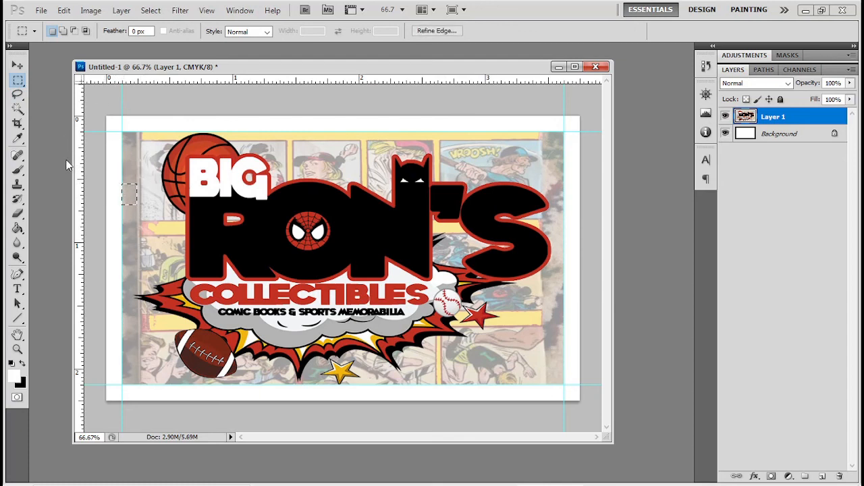
drag(81, 167, 138, 166)
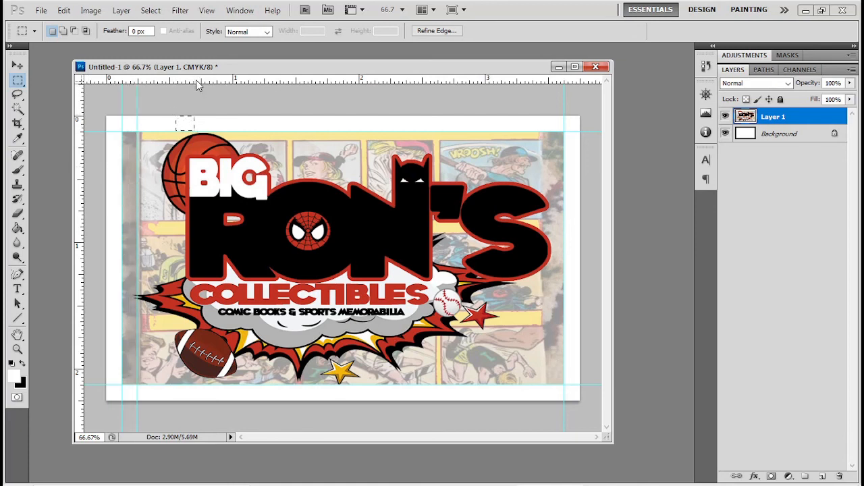
drag(199, 82, 186, 141)
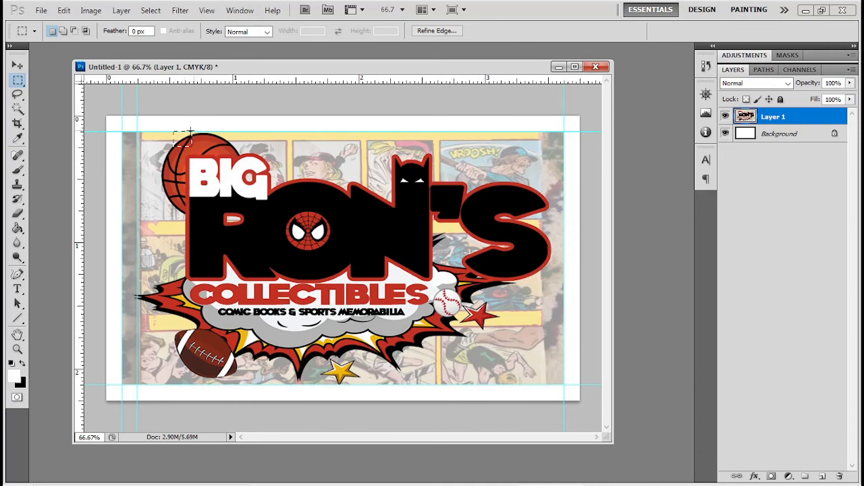
drag(161, 81, 548, 367)
key(ctrl+d)
key(ctrl+d)
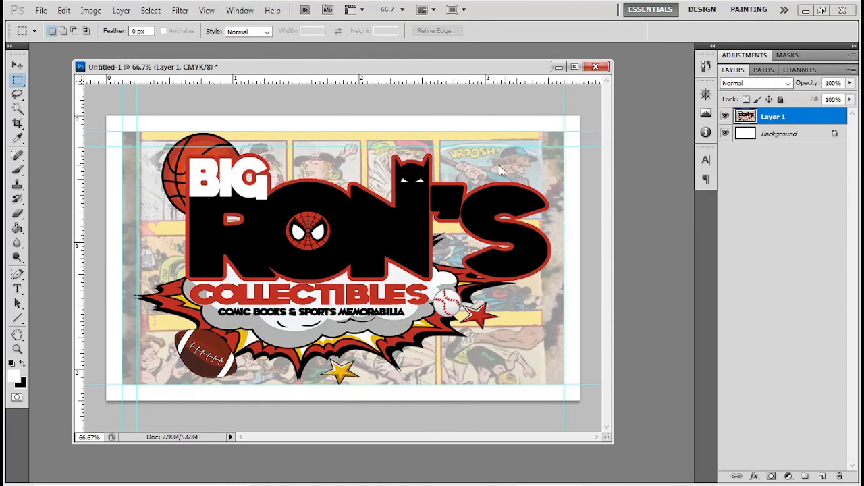
click(41, 11)
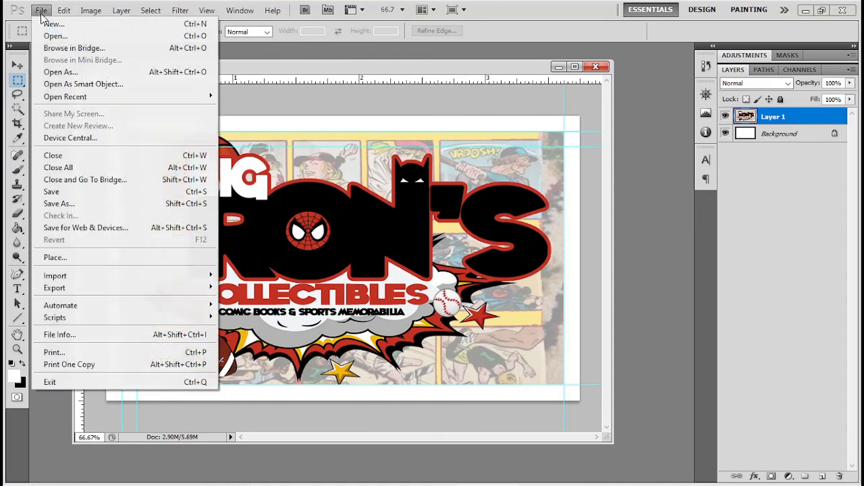
click(41, 14)
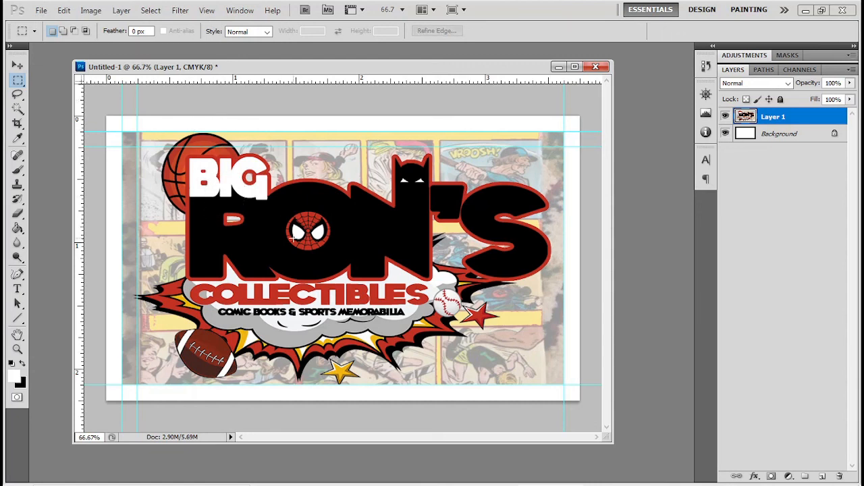
click(82, 12)
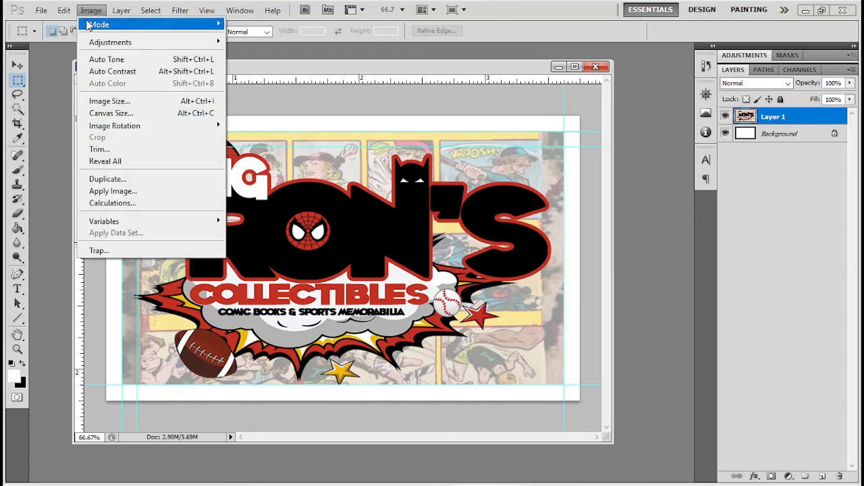
click(331, 137)
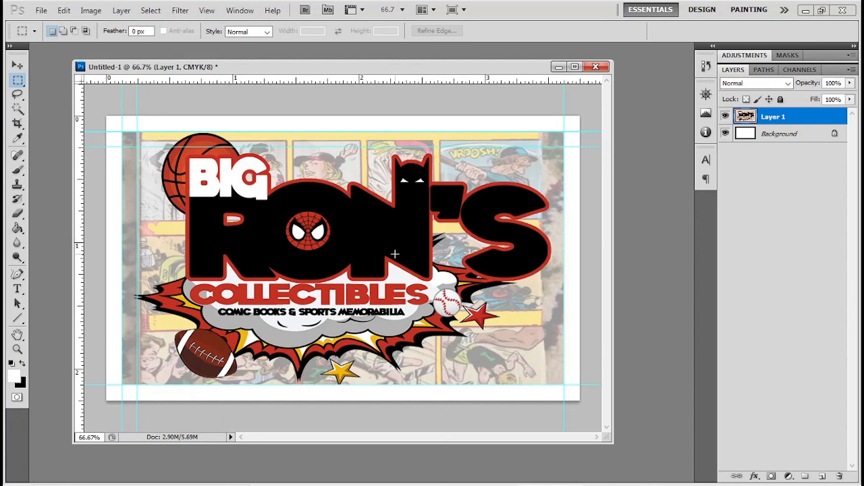
Close the card document without saving the changes.
click(596, 66)
click(419, 195)
mouse_move(377, 484)
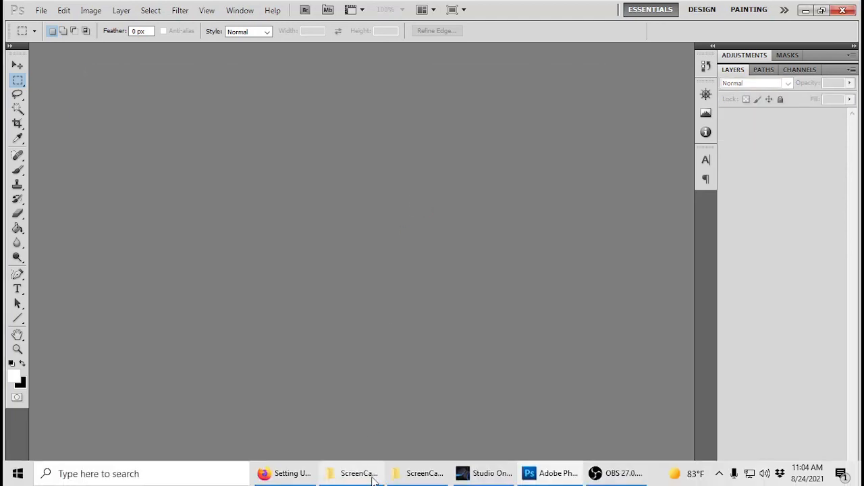